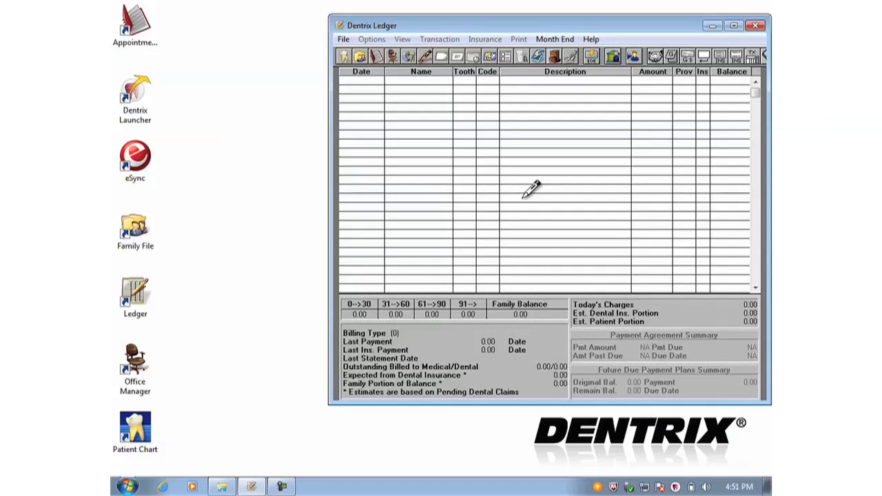
Open the payment search and search all payment types for check number 1284
{"action": "left_click", "coordinate": [344, 40]}
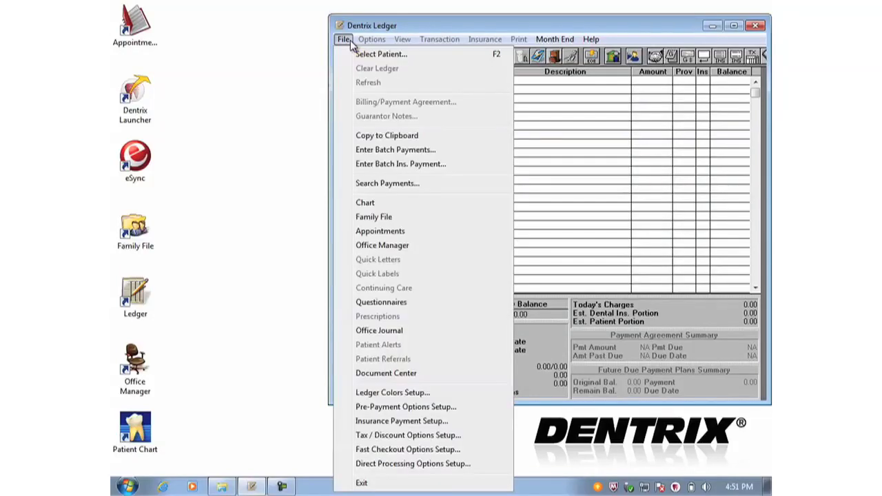
{"action": "left_click", "coordinate": [430, 184]}
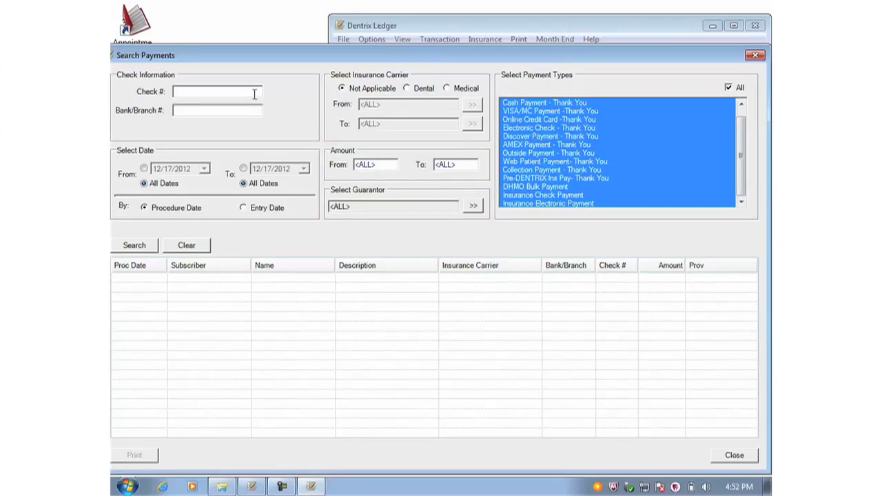
{"action": "type", "text": "1284"}
{"action": "left_click", "coordinate": [157, 247]}
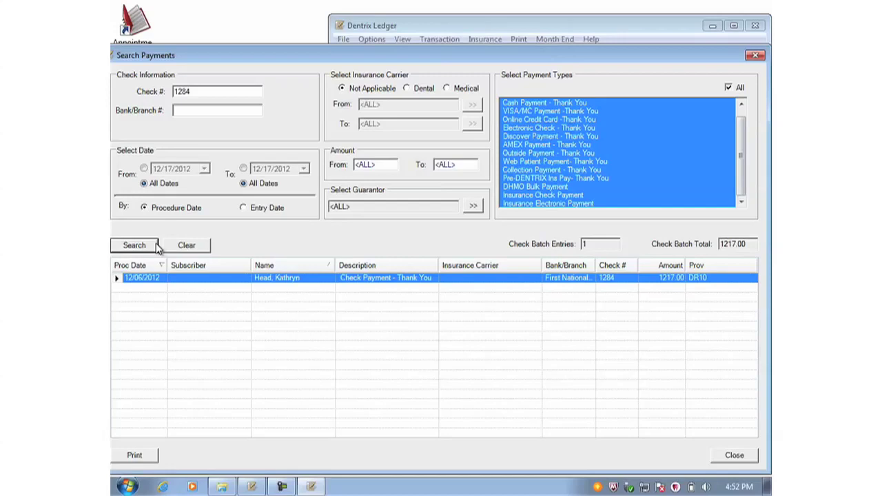
View the found check payment in the patient's ledger, return to the payment search and clear its criteria
{"action": "double_click", "coordinate": [319, 278]}
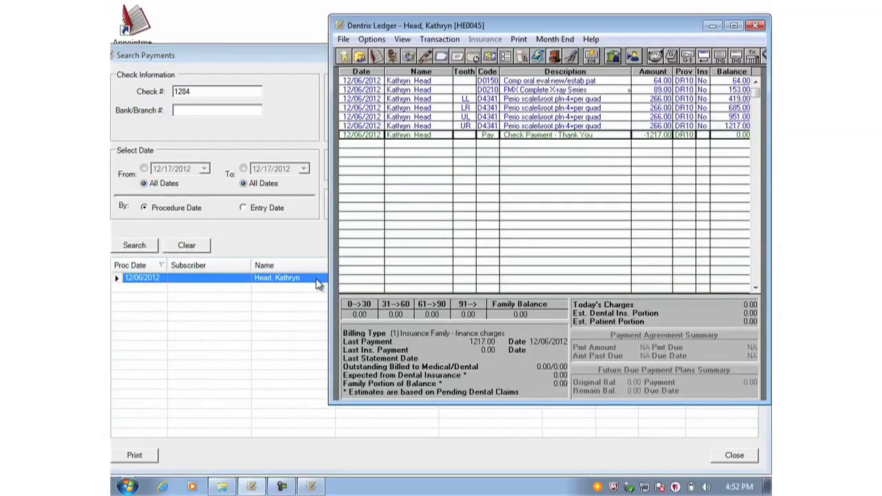
{"action": "left_click", "coordinate": [296, 264]}
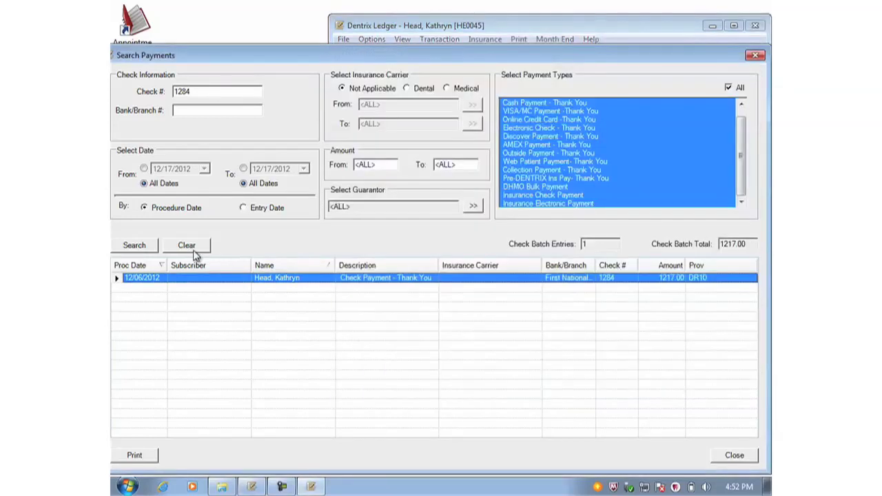
{"action": "left_click", "coordinate": [198, 250]}
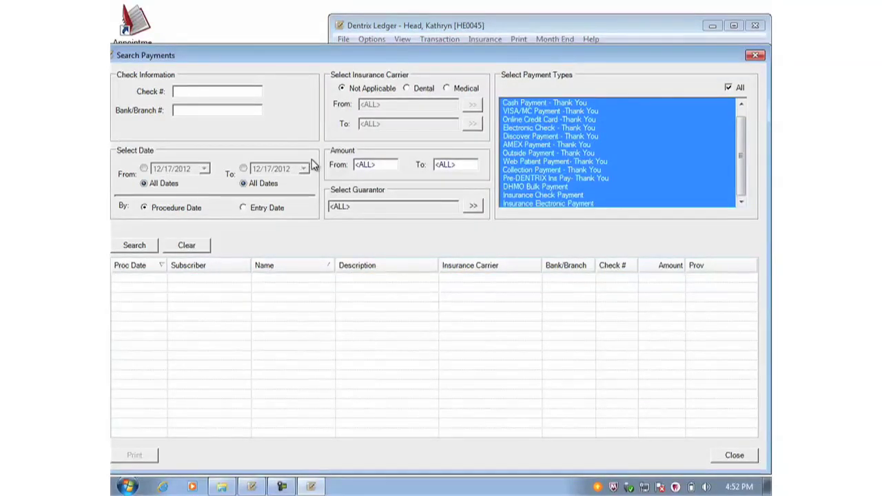
Search for payments of only the VISA/MC Payment type with an amount from 41.00 to 41.00
{"action": "left_click", "coordinate": [729, 88]}
{"action": "left_click", "coordinate": [555, 110]}
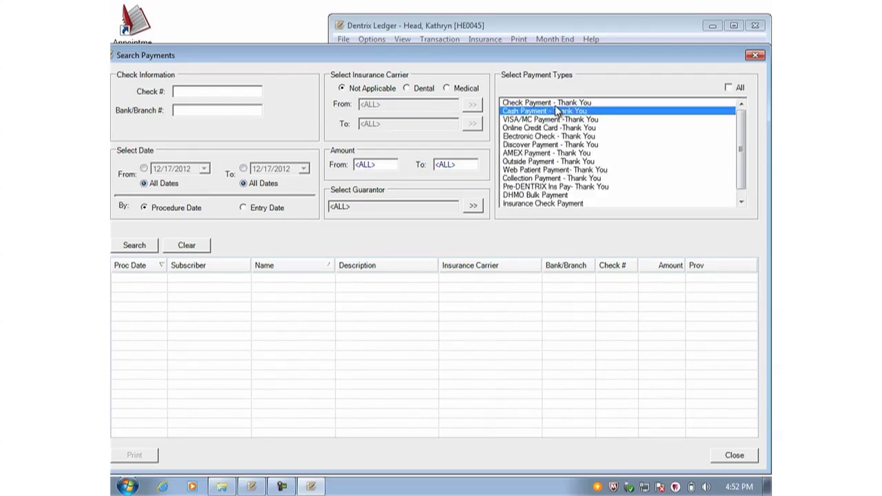
{"action": "left_click", "coordinate": [554, 121]}
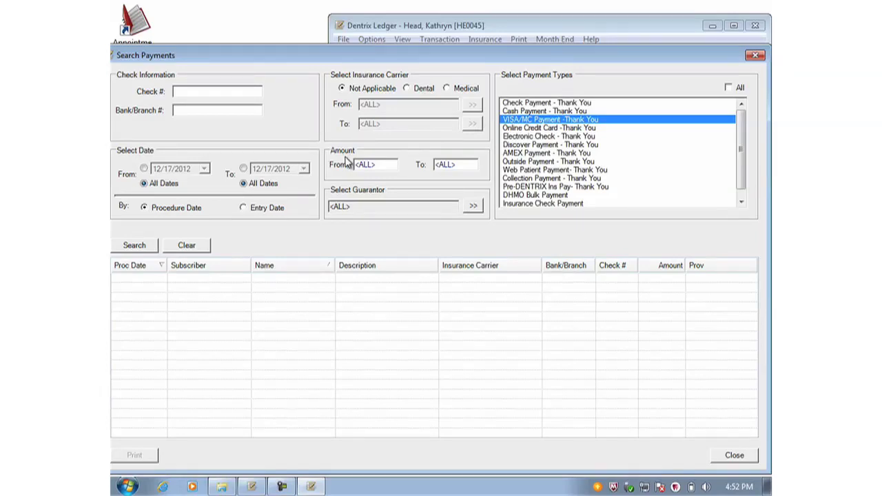
{"action": "left_click", "coordinate": [380, 163]}
{"action": "type", "text": "41"}
{"action": "key", "text": "Tab"}
{"action": "type", "text": "41"}
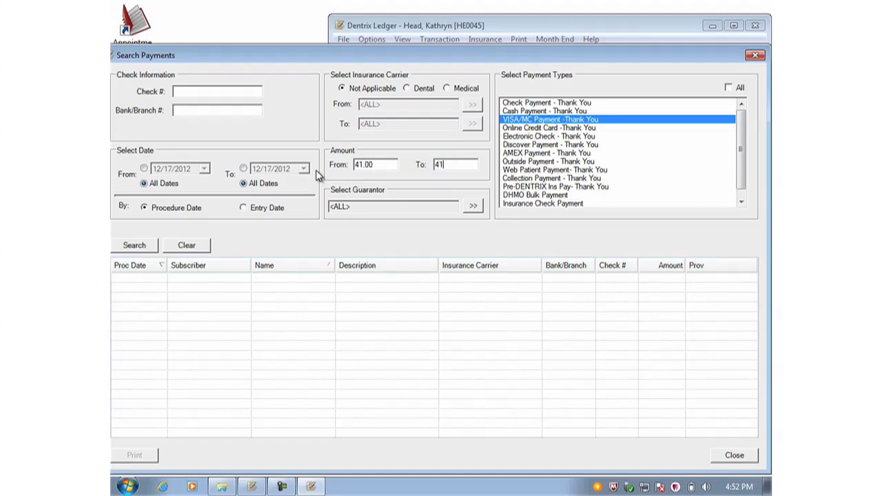
{"action": "left_click", "coordinate": [155, 248]}
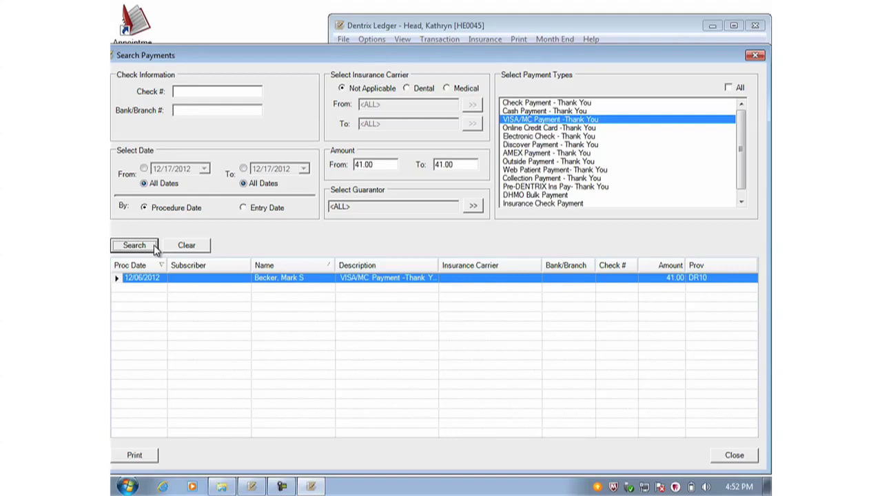
View the found VISA/MC payment in the patient's ledger and reset the payment search criteria
{"action": "left_click", "coordinate": [301, 280]}
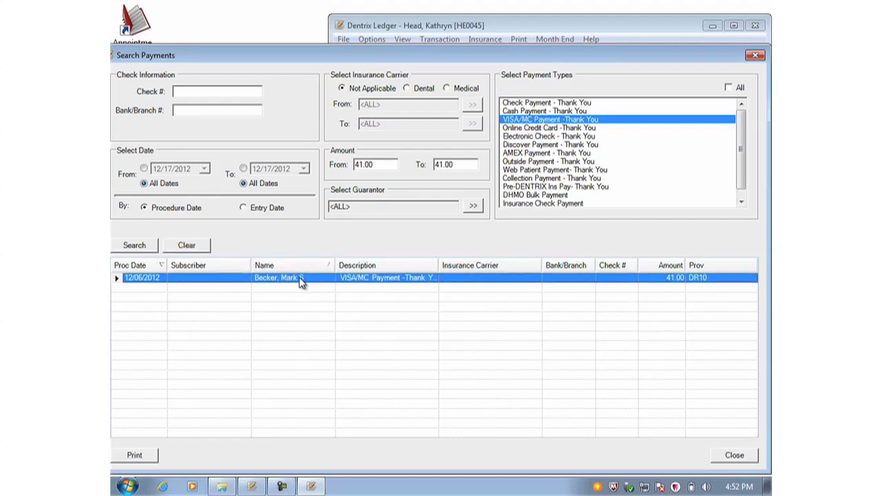
{"action": "double_click", "coordinate": [301, 279]}
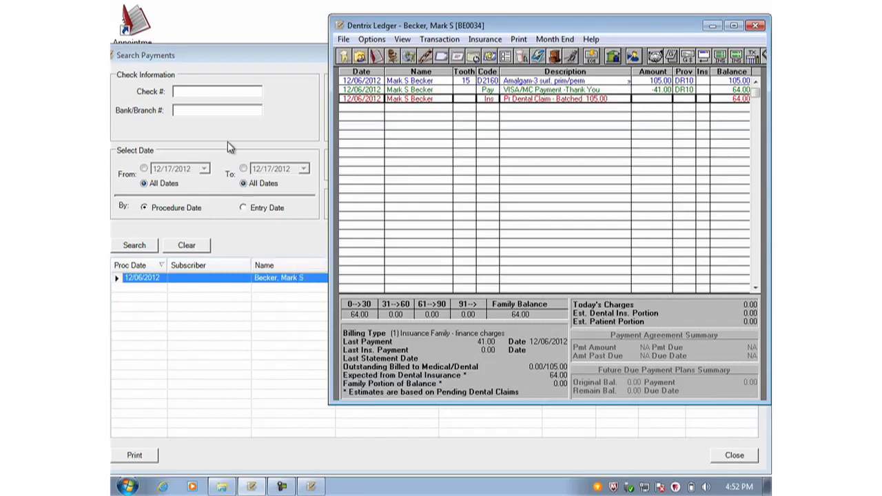
{"action": "left_click", "coordinate": [202, 245]}
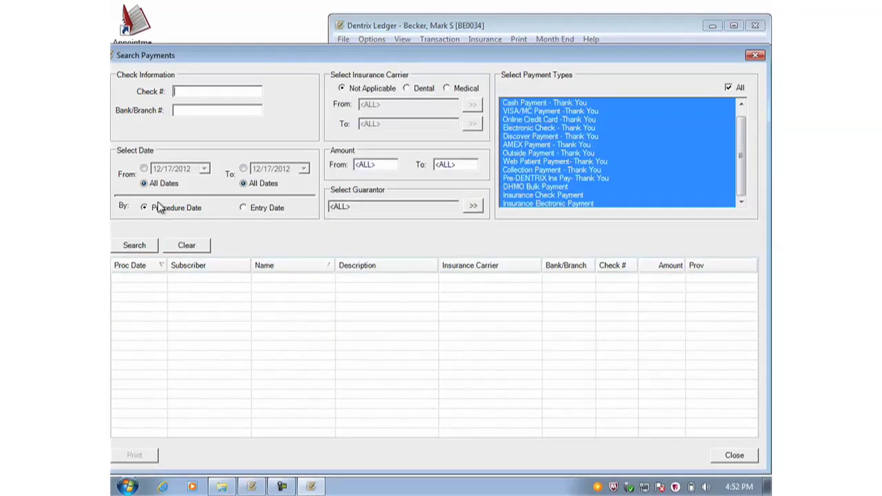
Limit the payment search to procedure dates from 11/1/2001 to 11/30/2001
{"action": "left_click", "coordinate": [144, 169]}
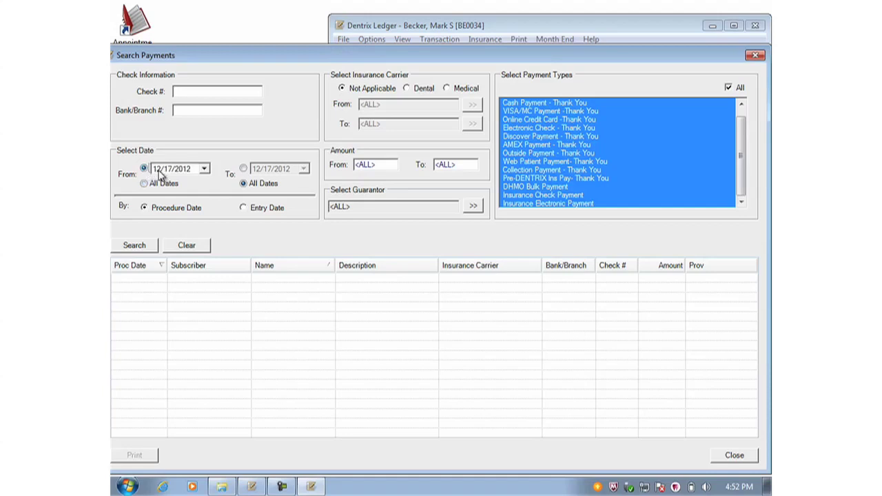
{"action": "left_click", "coordinate": [159, 173]}
{"action": "type", "text": "1101"}
{"action": "type", "text": "201"}
{"action": "type", "text": "2"}
{"action": "left_click", "coordinate": [244, 170]}
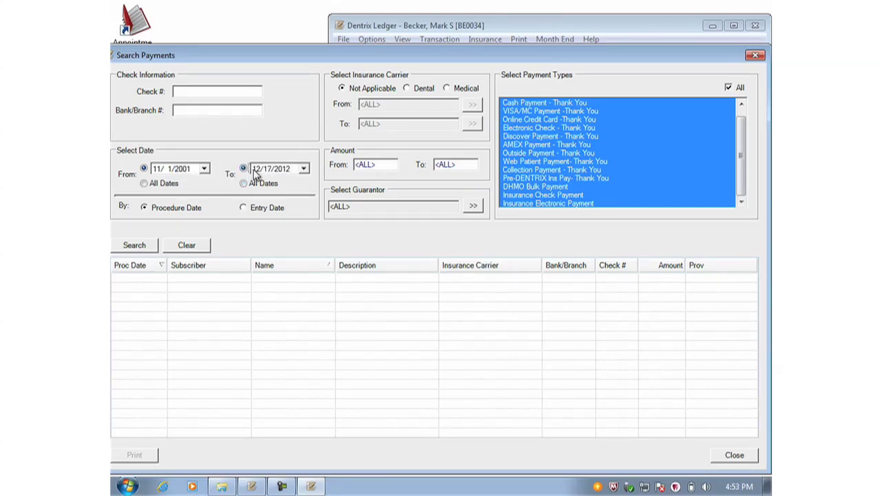
{"action": "left_click", "coordinate": [256, 171]}
{"action": "type", "text": "30/200"}
Set the amount range from 100.00 to 200.00 and run the payment search
{"action": "left_click", "coordinate": [378, 165]}
{"action": "type", "text": "100.00"}
{"action": "key", "text": "Tab"}
{"action": "type", "text": "200"}
{"action": "left_click", "coordinate": [145, 246]}
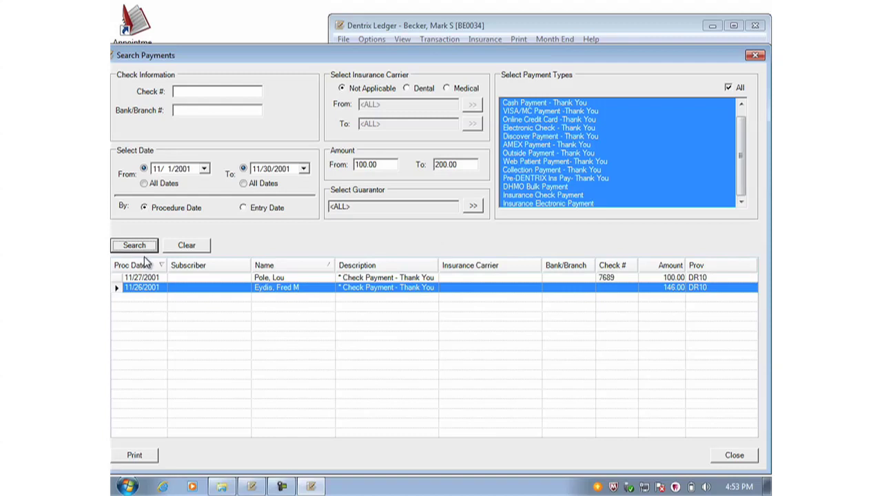
Generate a print preview of the payments list with its cover page and go to the second page
{"action": "left_click", "coordinate": [151, 457]}
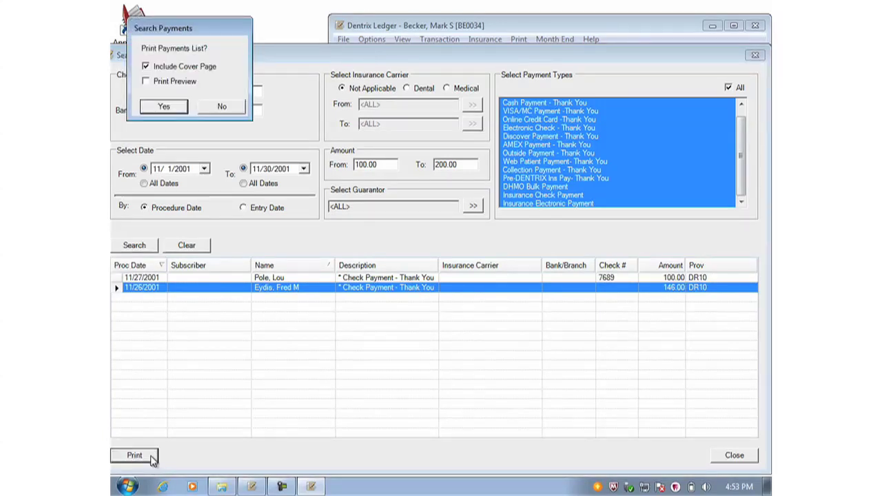
{"action": "left_click", "coordinate": [189, 82]}
{"action": "left_click", "coordinate": [183, 109]}
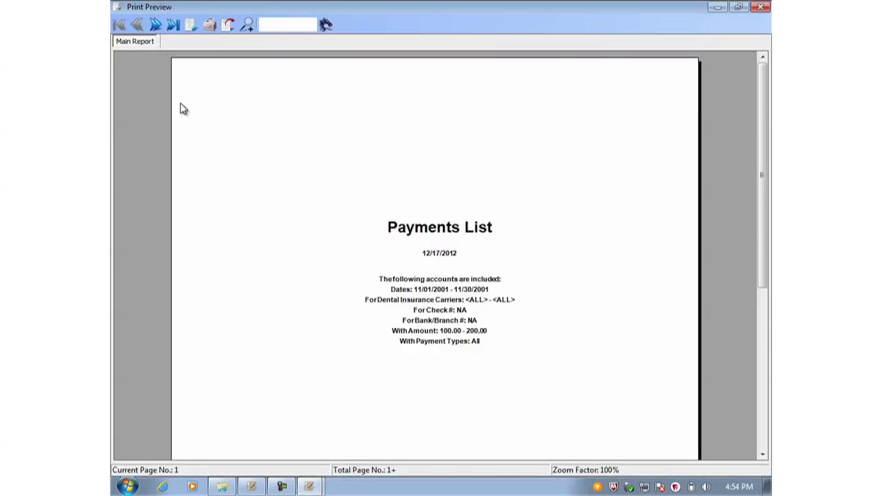
{"action": "left_click", "coordinate": [161, 27]}
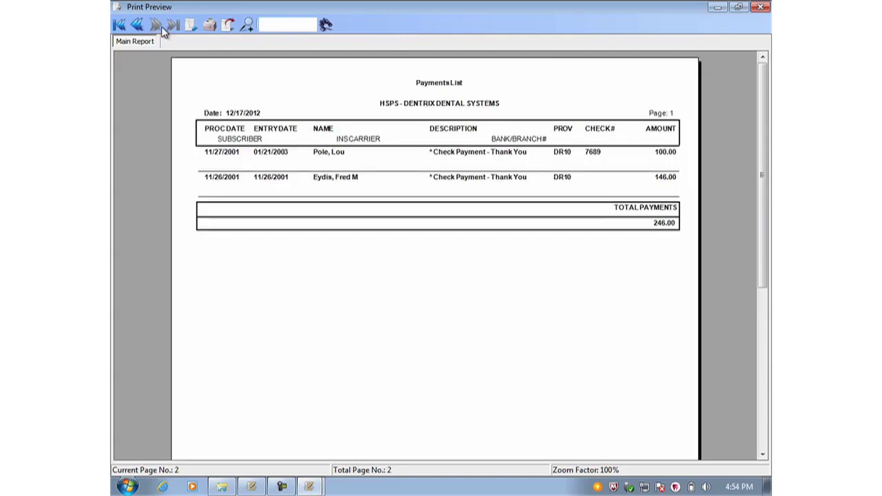